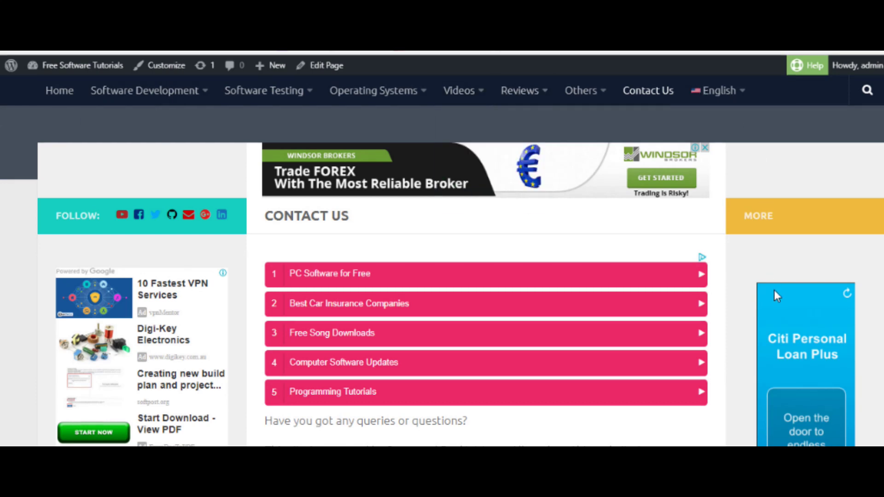
Step: Reveal the Hindi and Marathi options under the English language switcher on Contact Us
mouse_move(746, 94)
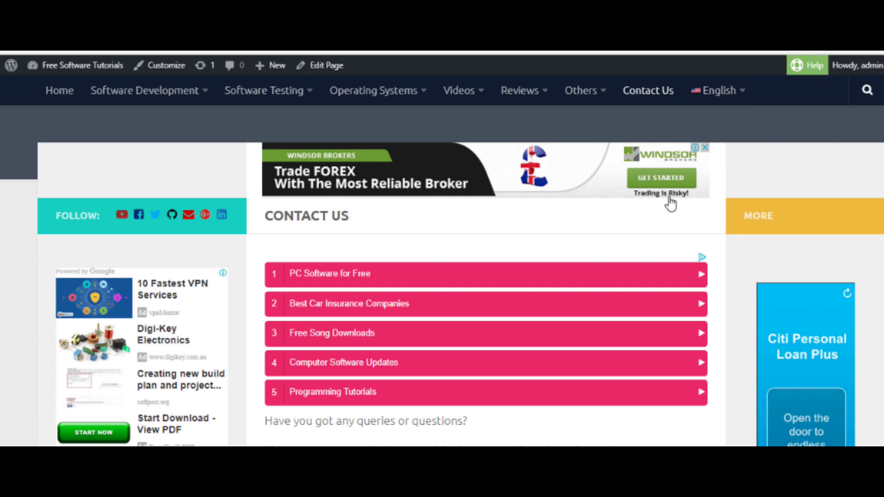
mouse_move(396, 94)
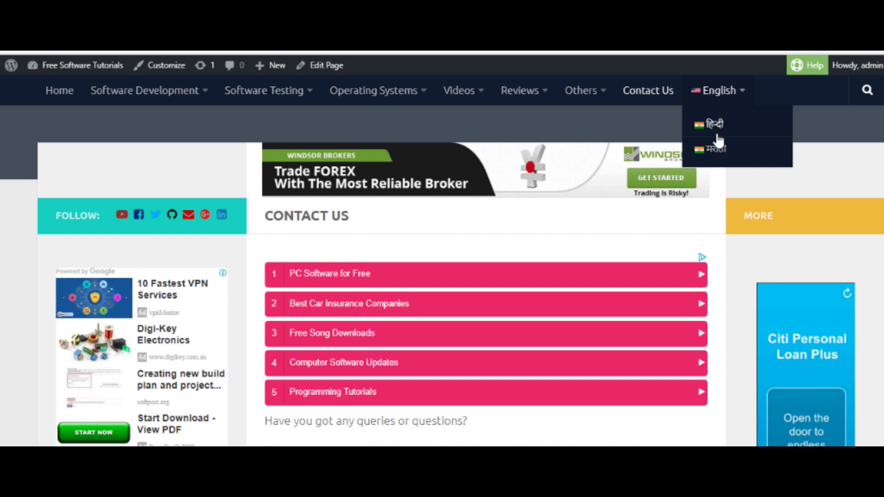
Step: Switch the Contact Us page to Marathi (मराठी) from the site language list
click(728, 87)
mouse_move(728, 87)
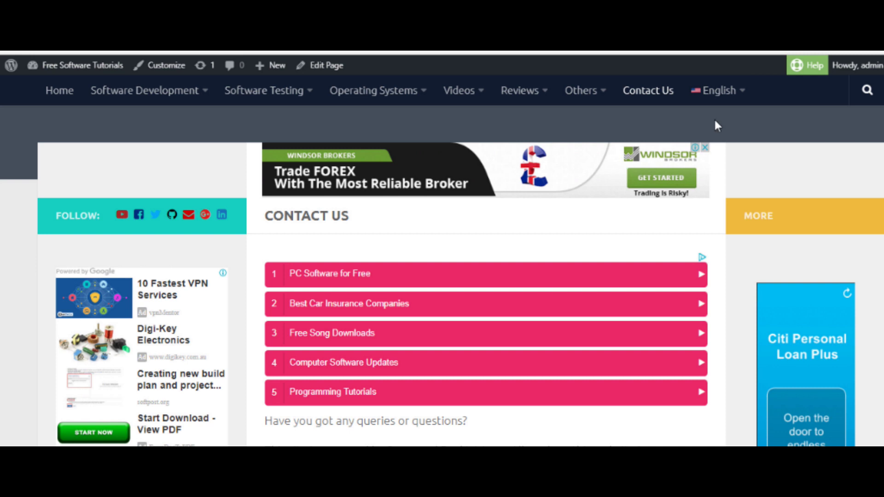
drag(294, 215, 417, 238)
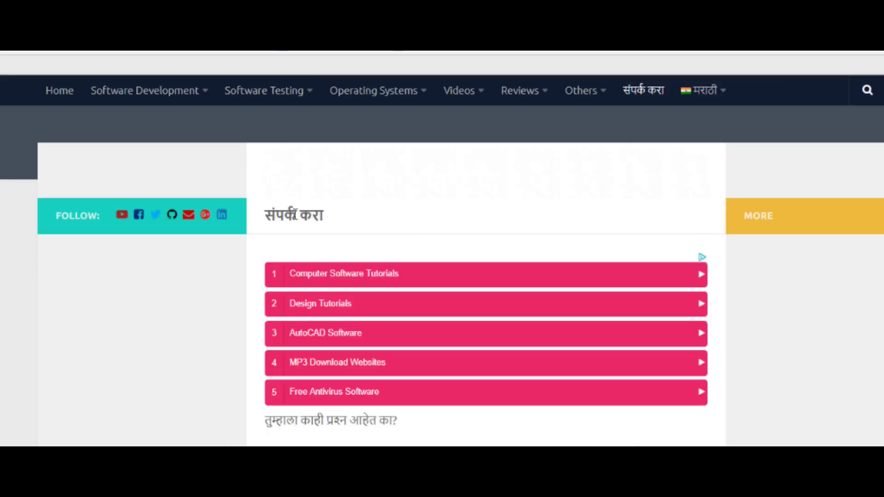
Step: Inspect the translated Marathi Contact Us heading and scroll through the page
drag(284, 215, 358, 219)
scroll(358, 219, down, 1)
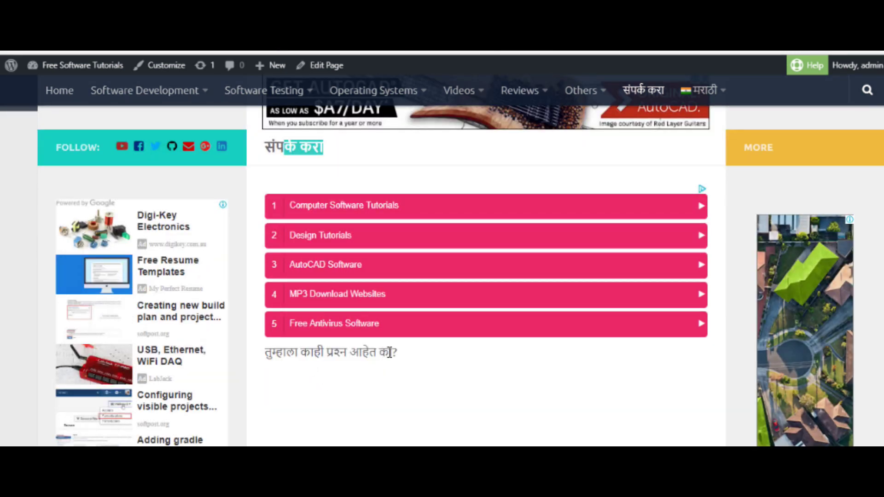
scroll(448, 161, up, 1)
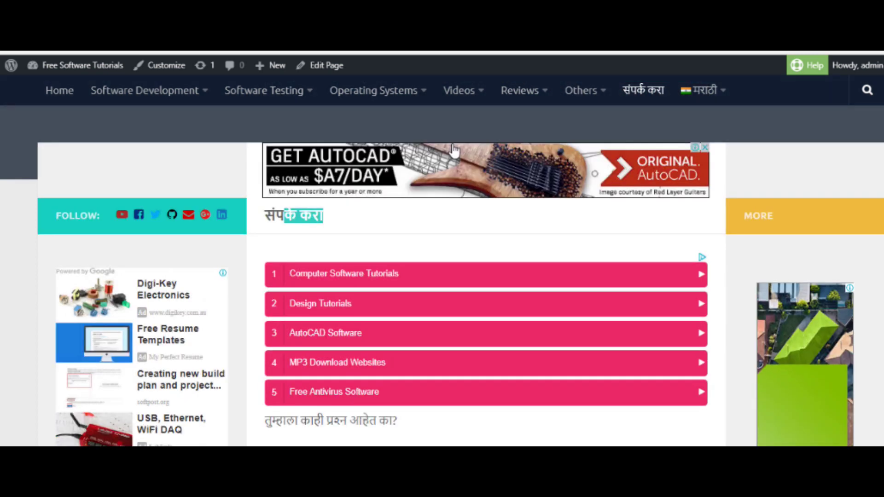
click(309, 218)
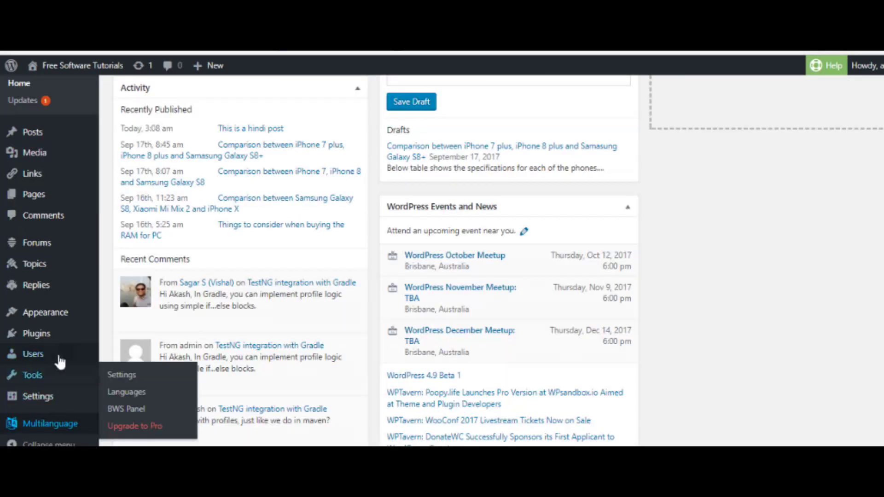
Step: Go to Plugins > Add New in the admin sidebar
mouse_move(59, 422)
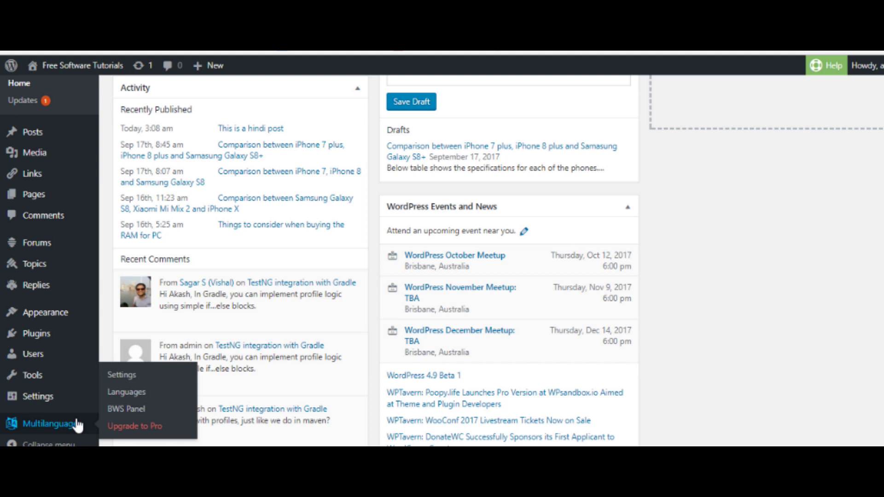
mouse_move(44, 335)
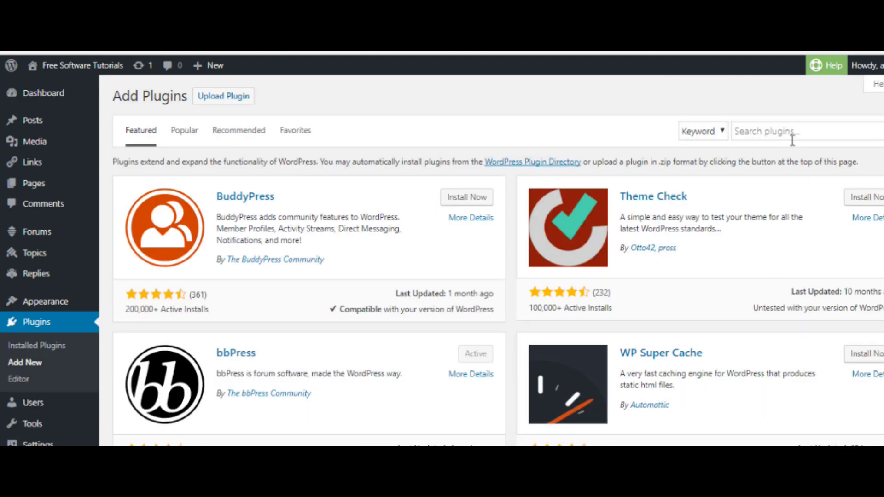
Step: Search plugins for 'multilanguage' and confirm Multilanguage by BestWebSoft is already Active
click(798, 131)
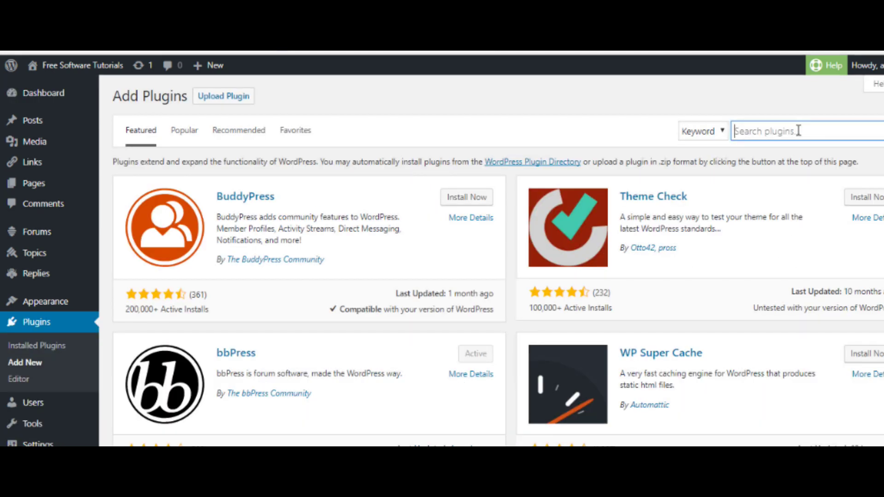
text(multilan)
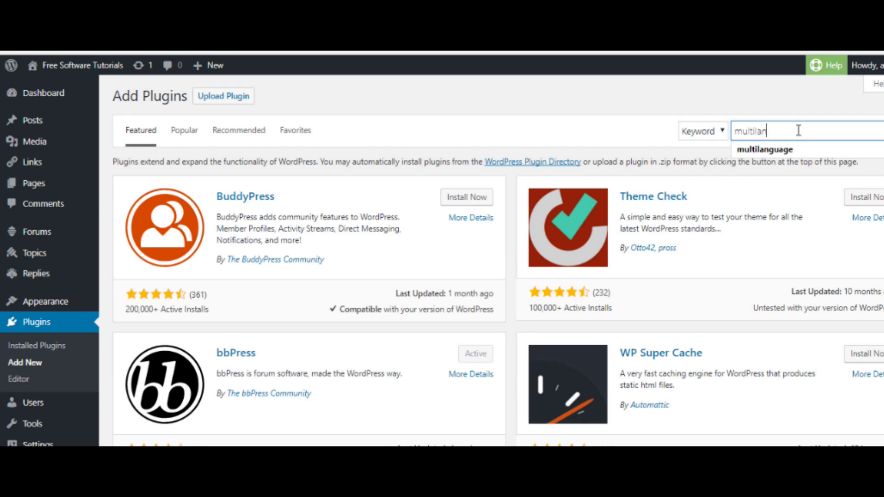
key(Return)
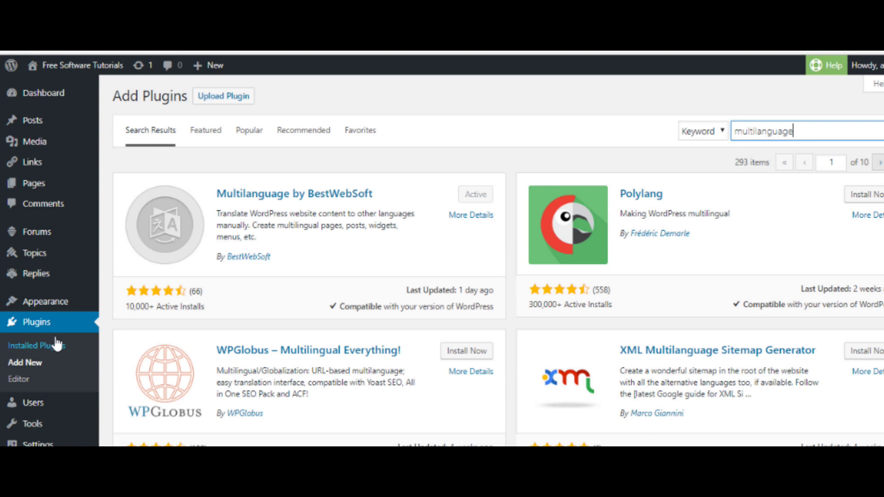
scroll(57, 344, down, 5)
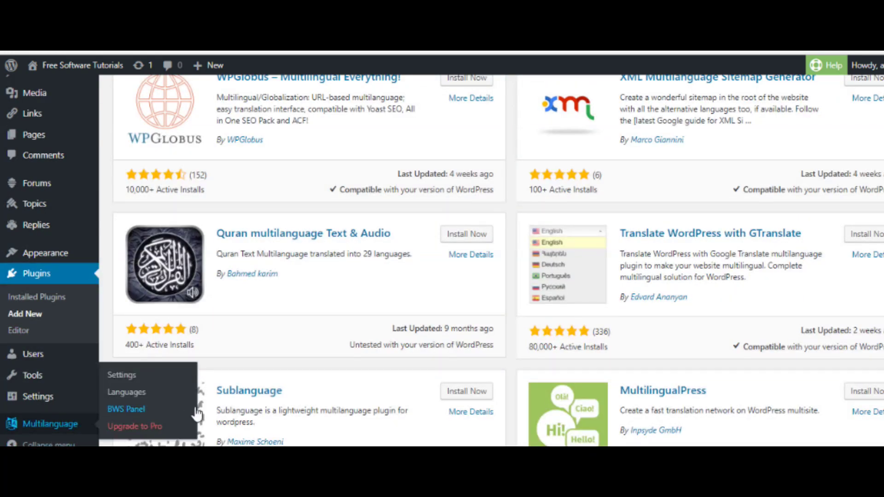
Step: Open the Multilanguage settings and review the Misc tab's GeoIP, Pro Options and Track Usage settings
click(195, 374)
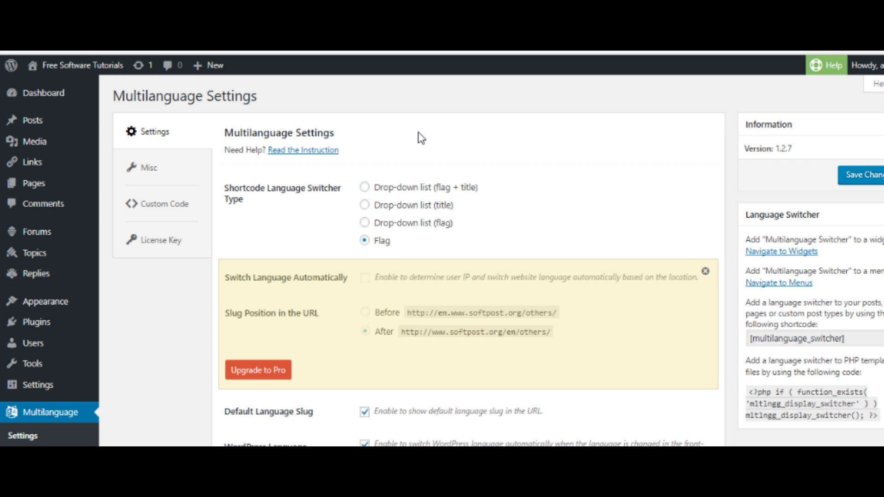
click(149, 167)
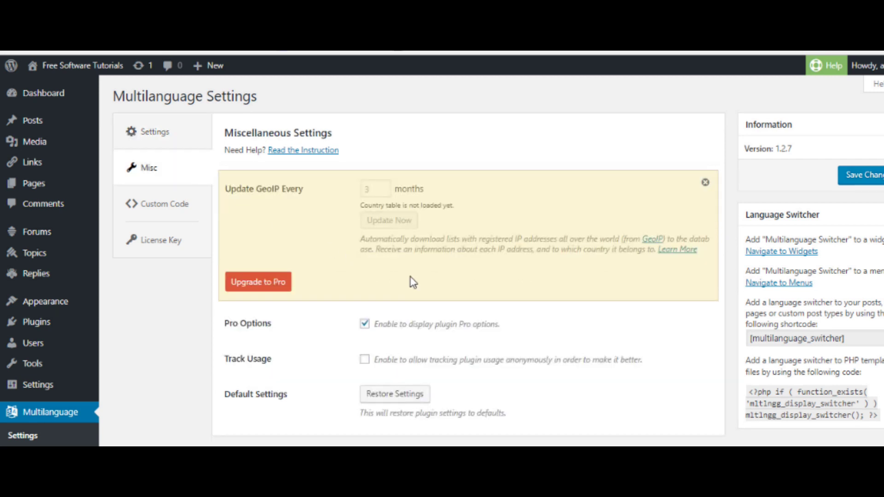
scroll(413, 281, down, 3)
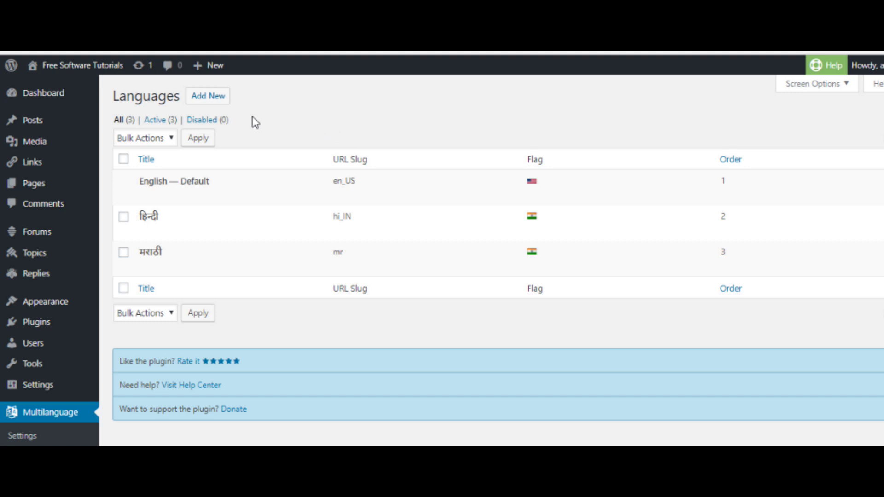
Step: Open the Add New language form and browse the available languages without choosing one
click(204, 99)
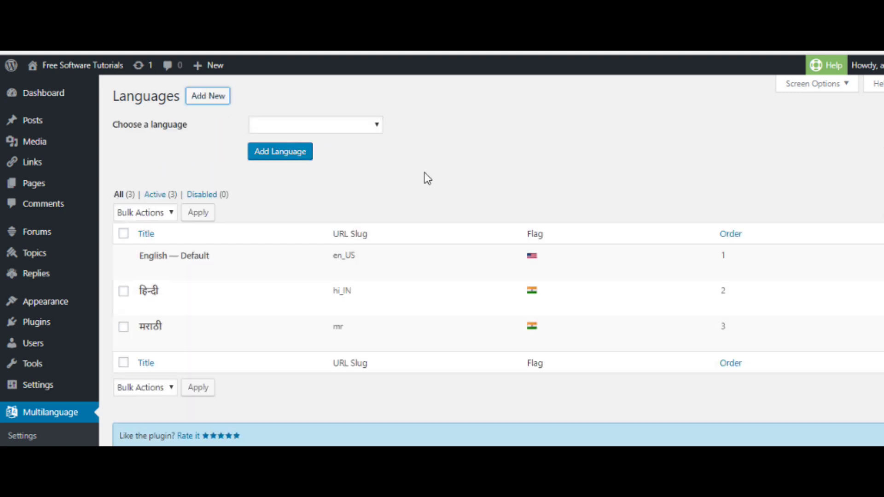
click(336, 127)
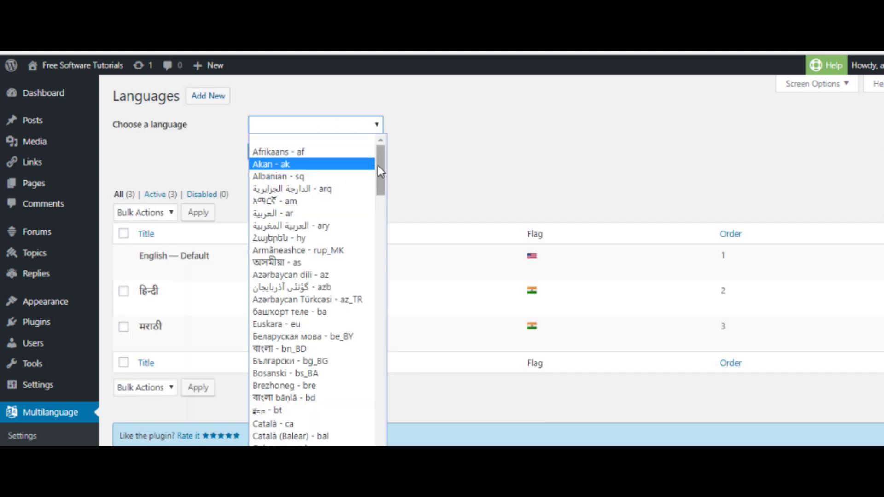
scroll(368, 243, down, 10)
scroll(368, 244, down, 2)
scroll(368, 244, up, 15)
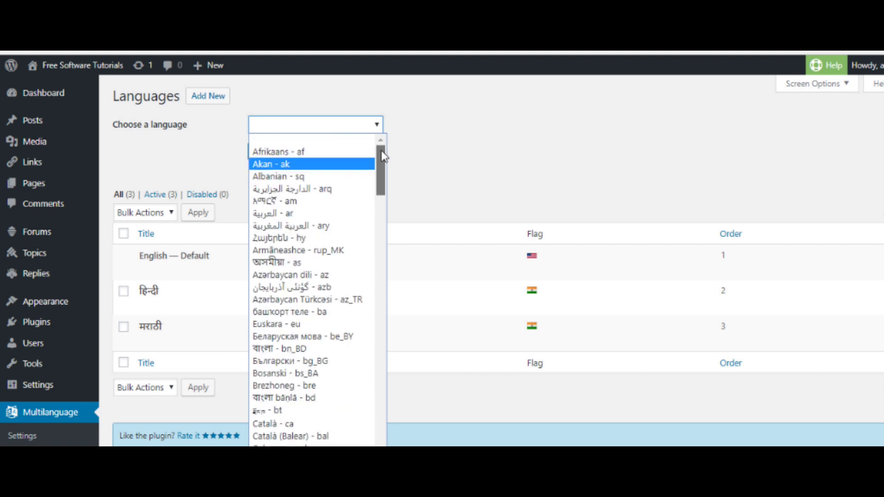
click(484, 131)
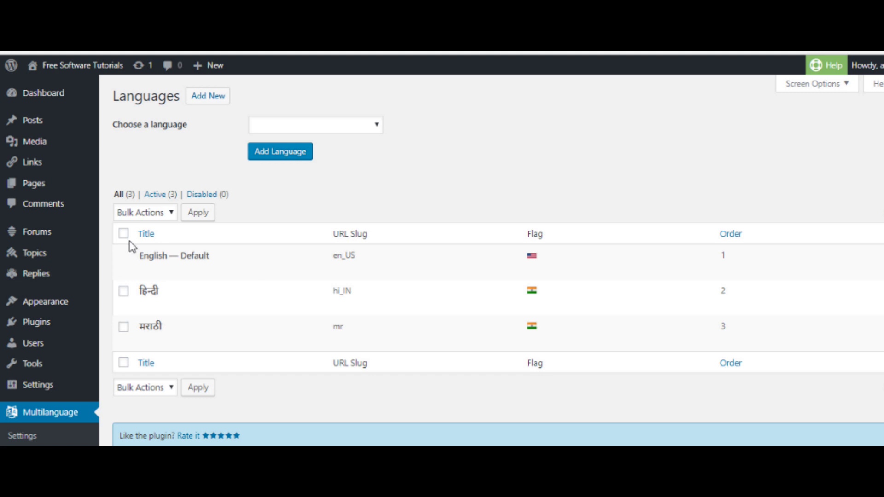
Step: Check the हिन्दी language and view the Bulk Actions list without applying any
click(124, 291)
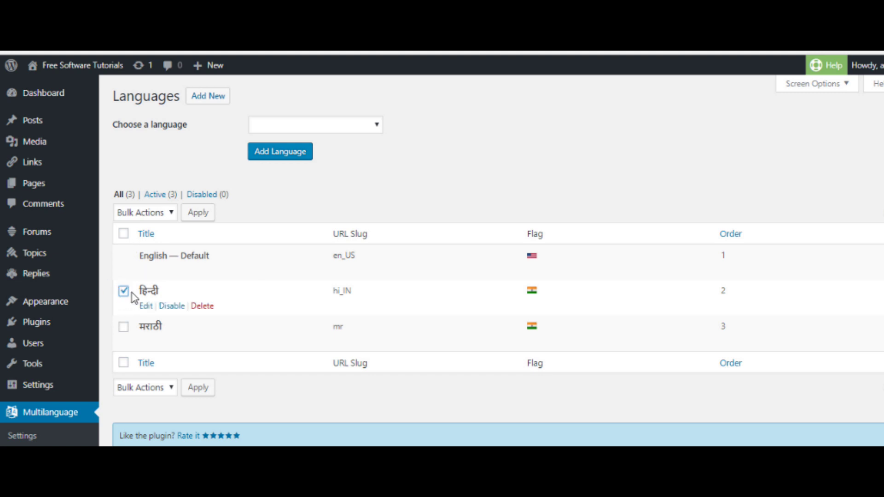
click(162, 213)
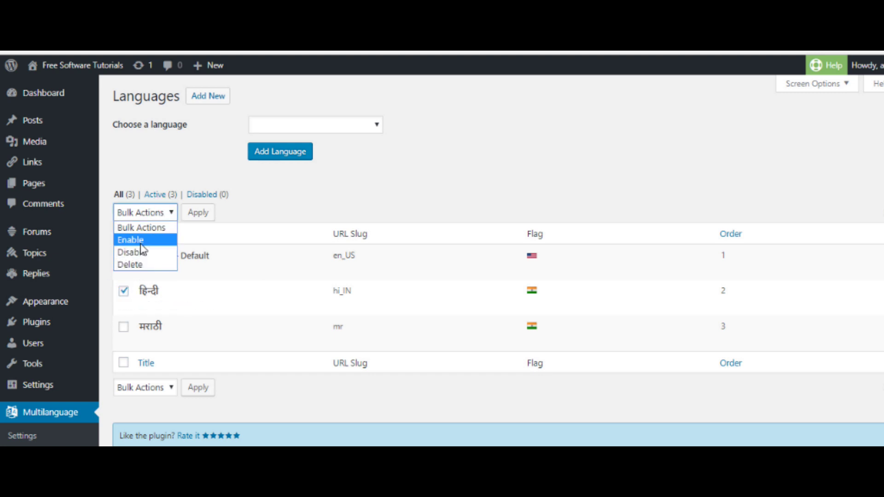
click(474, 141)
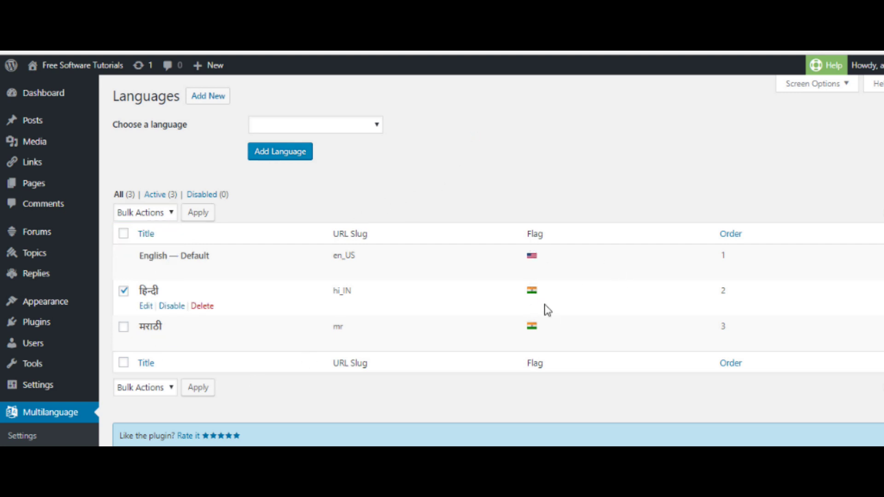
scroll(244, 374, down, 2)
scroll(244, 374, up, 2)
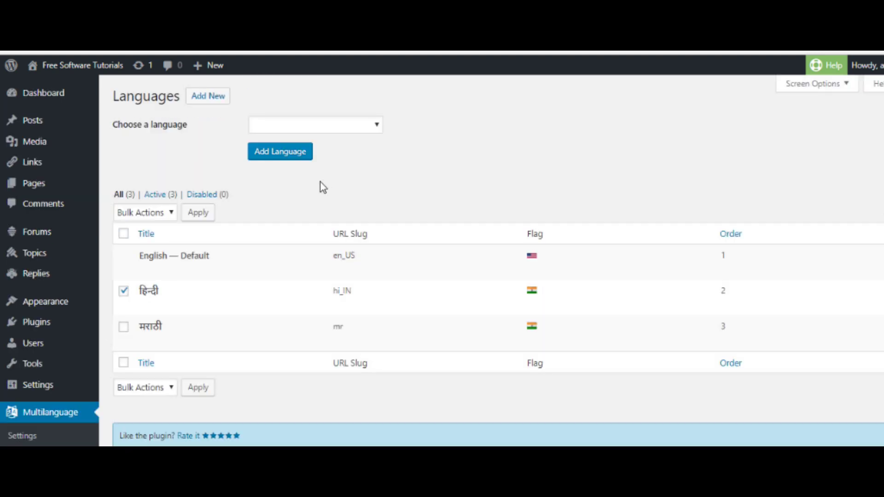
Step: Go to Posts > All Posts to list the 913 posts, including 'This is a hindi post'
mouse_move(36, 366)
mouse_move(54, 390)
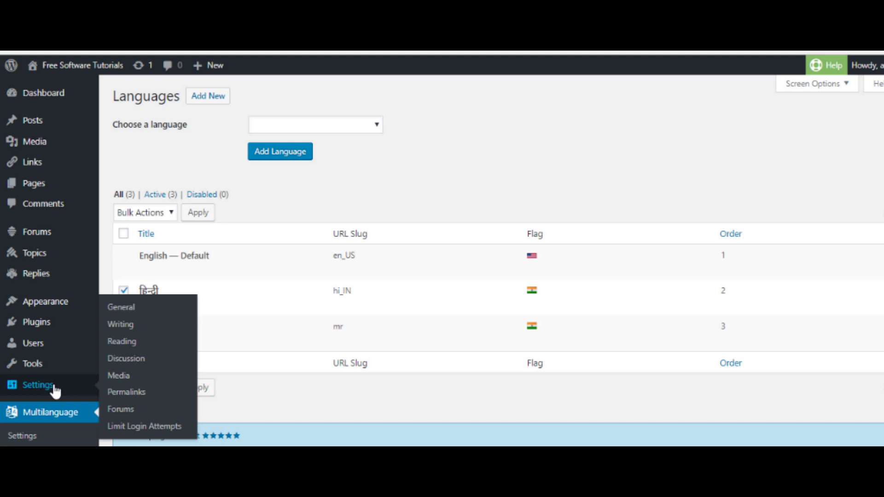
mouse_move(48, 184)
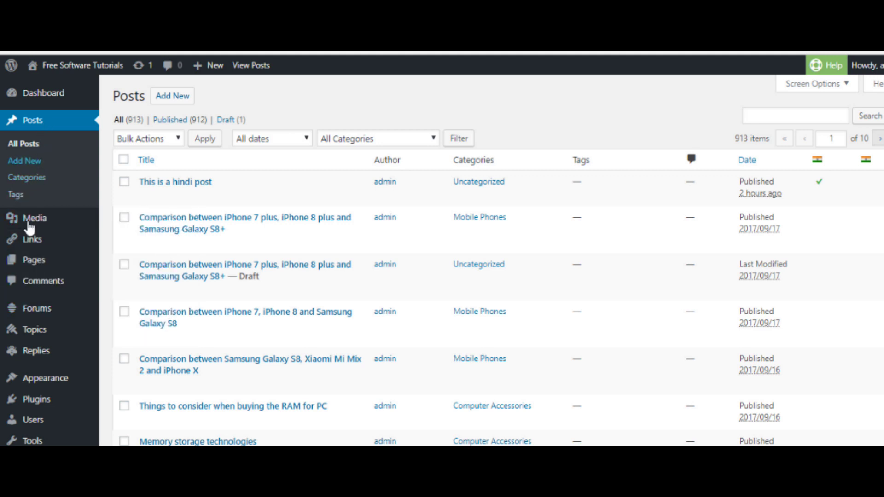
Step: Open Pages > All Pages and scroll the list to find Contact Us
mouse_move(29, 264)
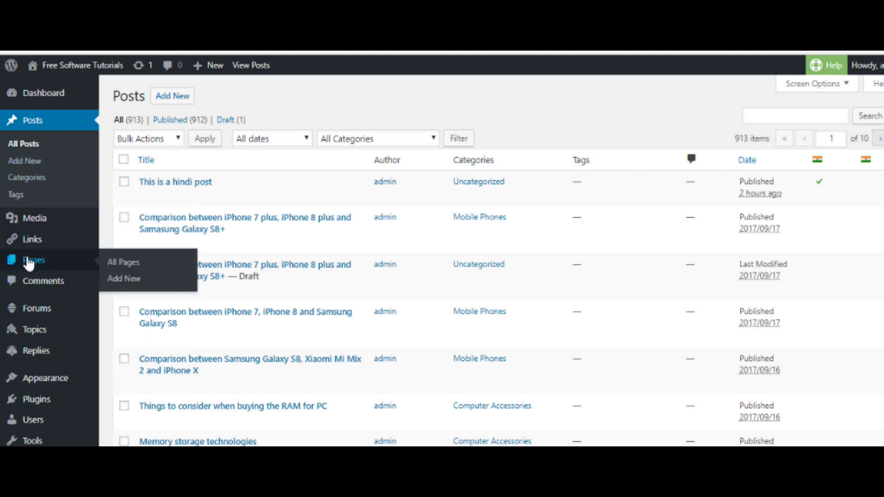
click(160, 276)
scroll(168, 278, down, 10)
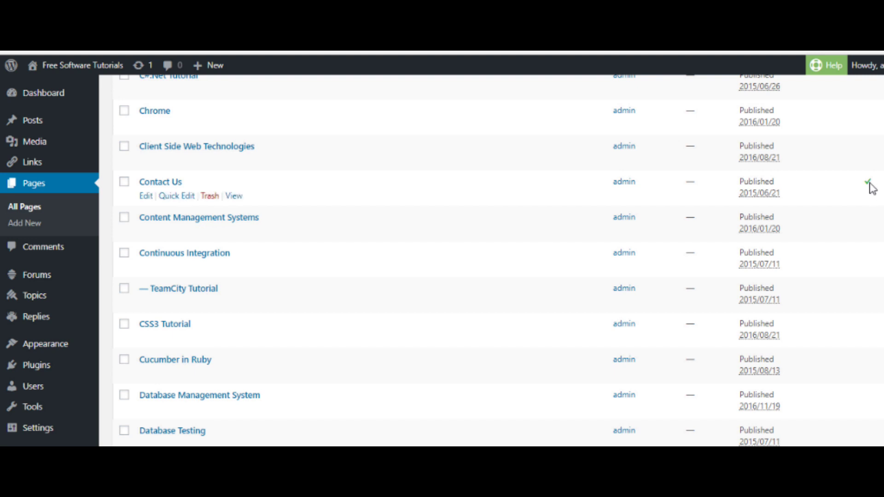
scroll(152, 278, up, 15)
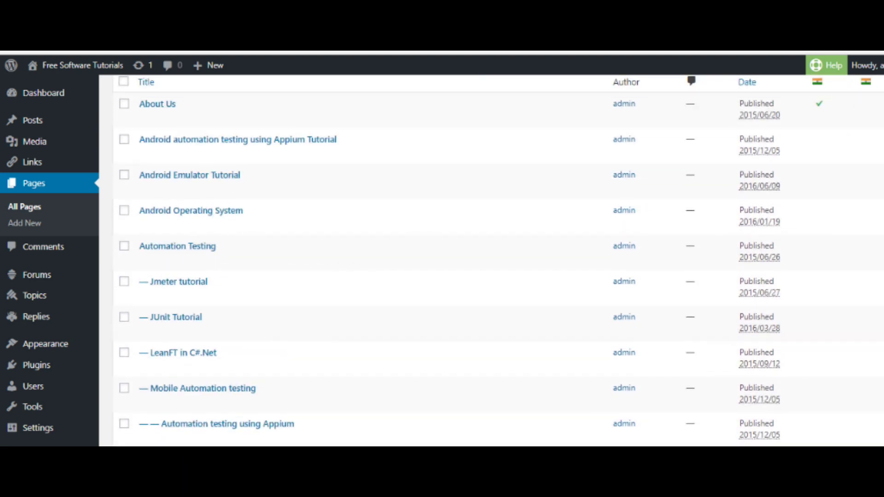
scroll(152, 278, down, 14)
Step: Edit Contact Us, switch to its हिन्दी version, and click into the empty title and content
click(145, 271)
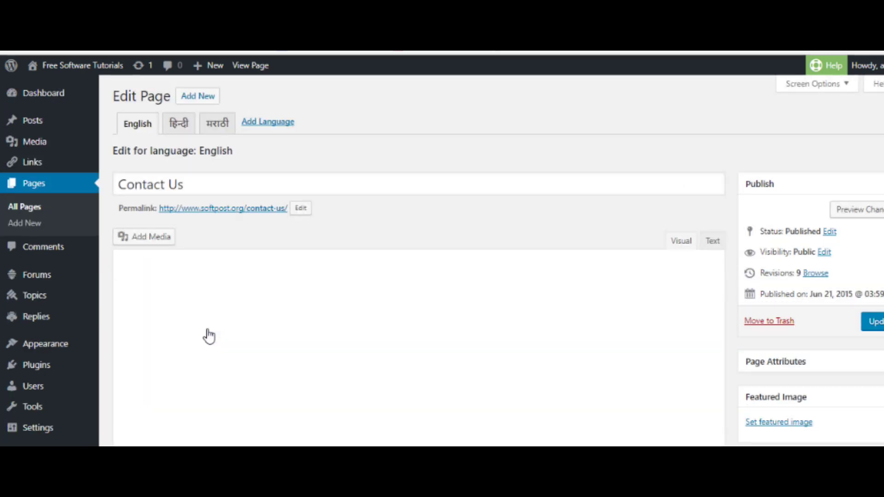
click(179, 132)
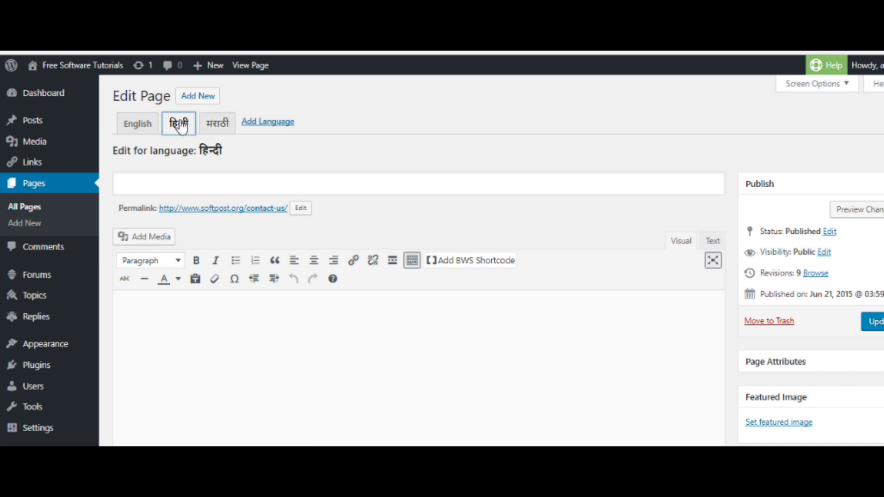
click(166, 185)
click(194, 340)
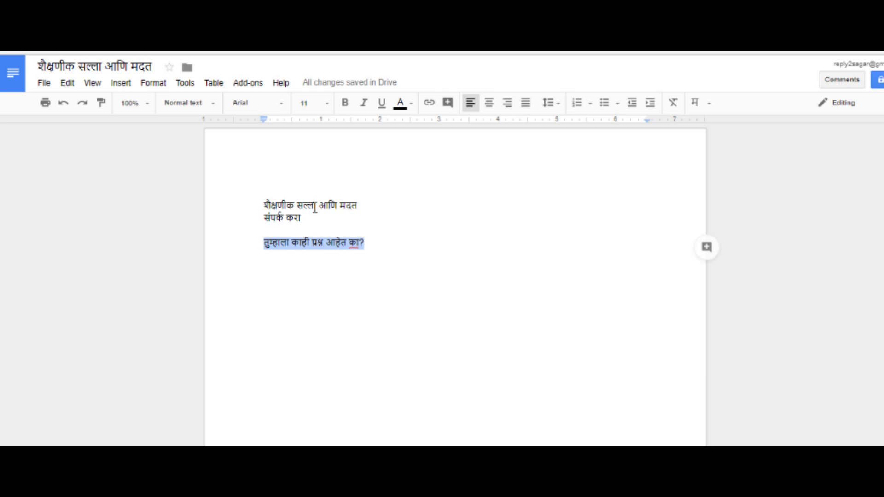
Step: Start a new empty line below the Marathi question तुम्हाला काही प्रश्न आहेत का?
click(314, 207)
click(387, 239)
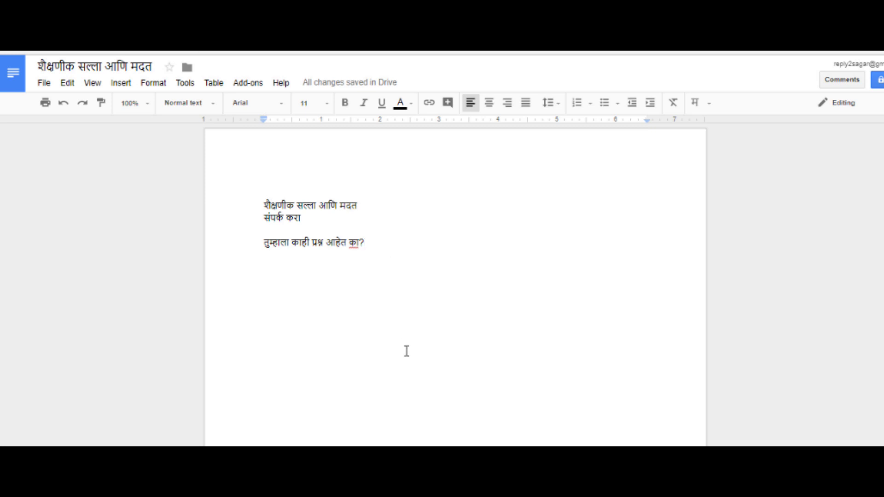
key(Return)
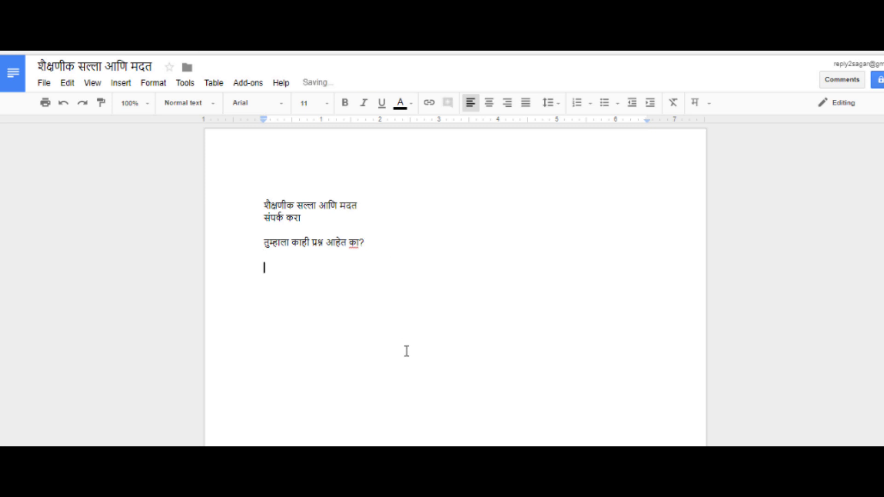
Step: Pick a different Marathi input method and type 'sgdfgd dfg' on the new line
click(709, 103)
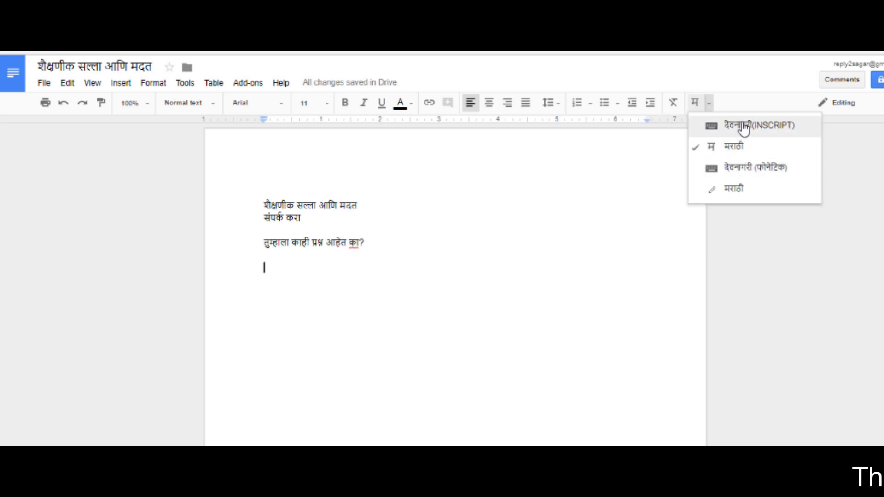
click(732, 189)
text(sgdfgd dfg)
click(709, 105)
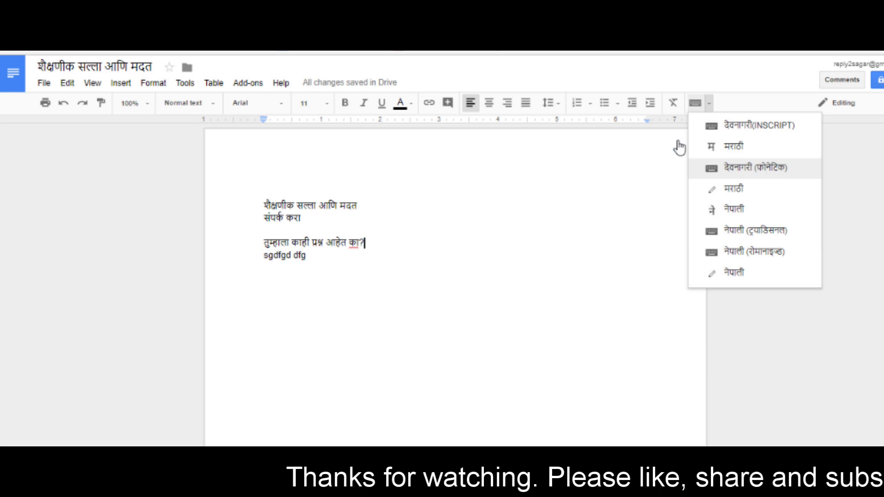
Step: Set the Google Docs document language to Punjabi (ਪੰਜਾਬੀ) from File > Language
click(43, 83)
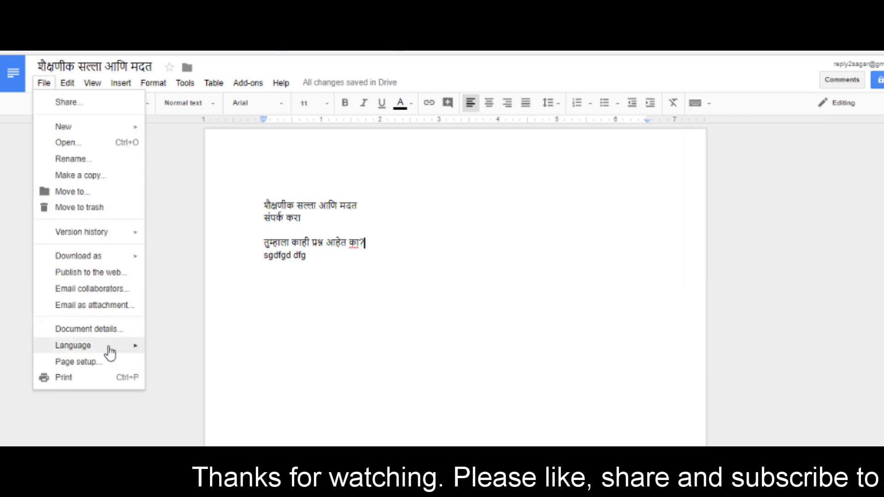
mouse_move(113, 347)
scroll(215, 274, up, 3)
scroll(216, 274, down, 9)
scroll(216, 274, up, 15)
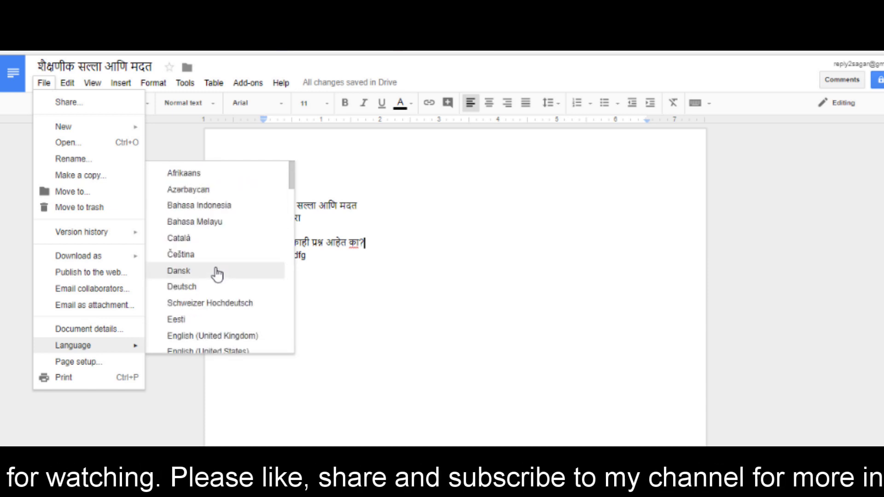
scroll(216, 274, down, 12)
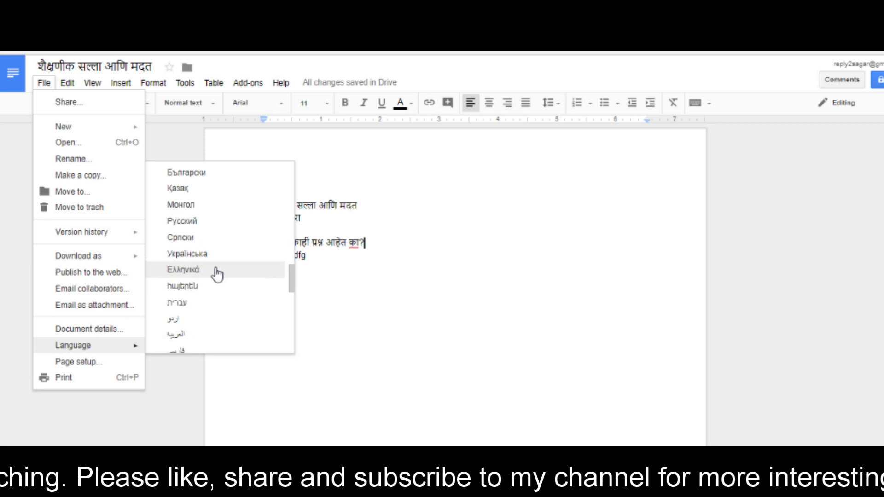
scroll(210, 262, up, 3)
scroll(210, 263, up, 7)
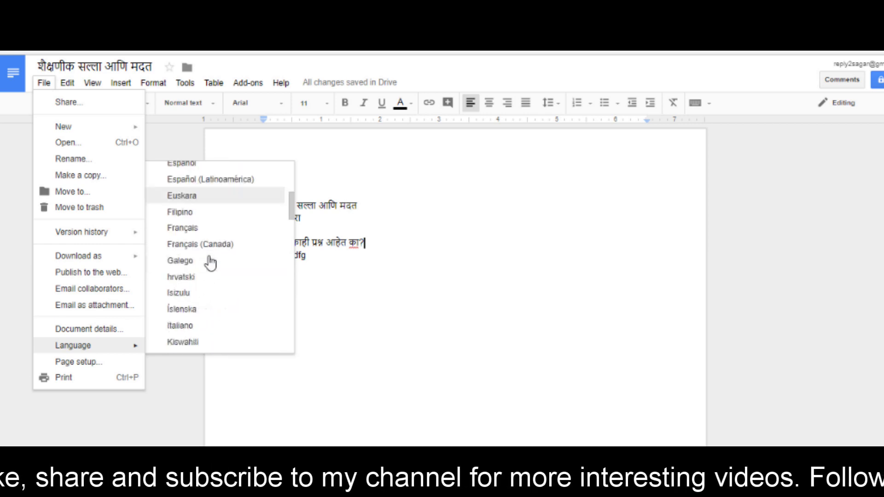
scroll(210, 262, down, 12)
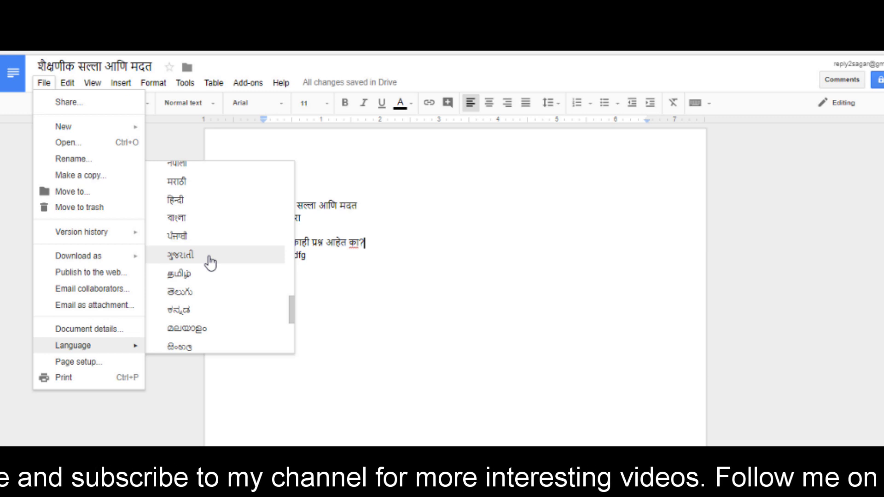
scroll(211, 262, up, 3)
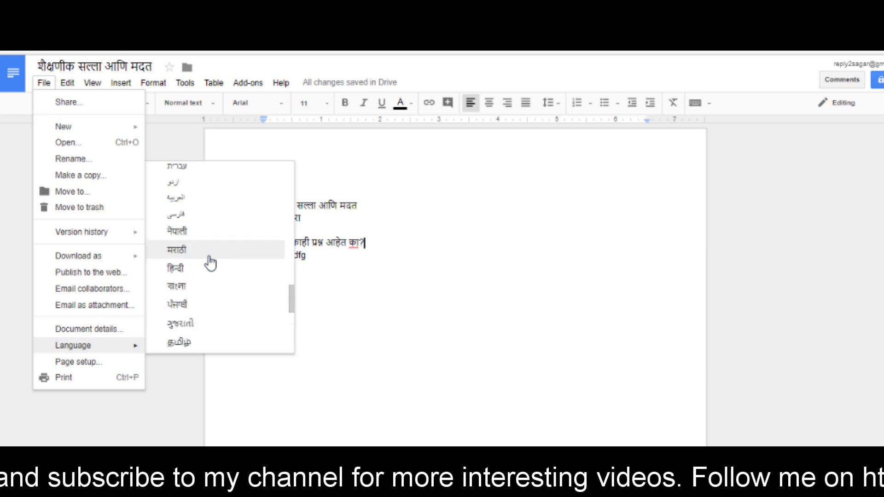
click(157, 305)
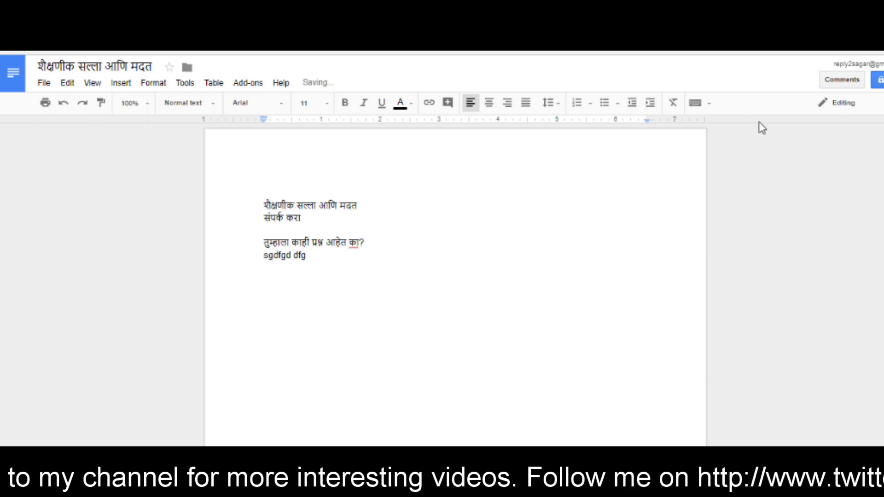
Step: Check the Punjabi input tools, then select the Marathi line संपर्क करा in the document
click(711, 104)
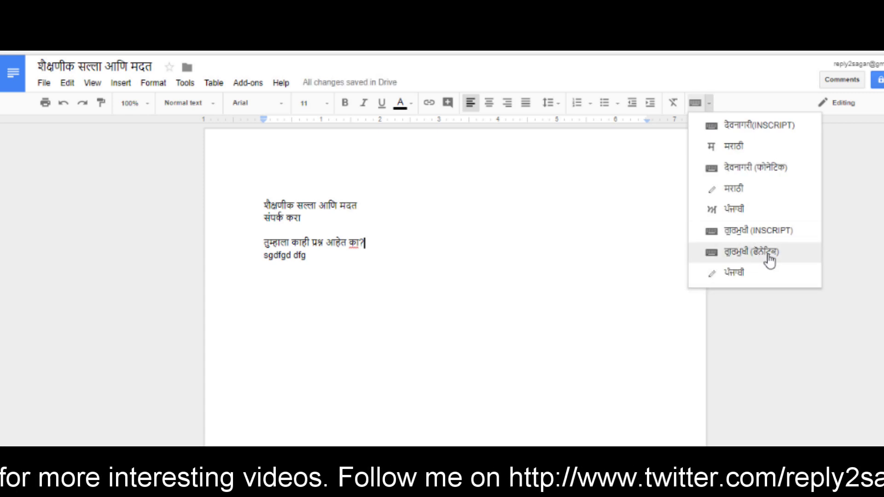
click(328, 260)
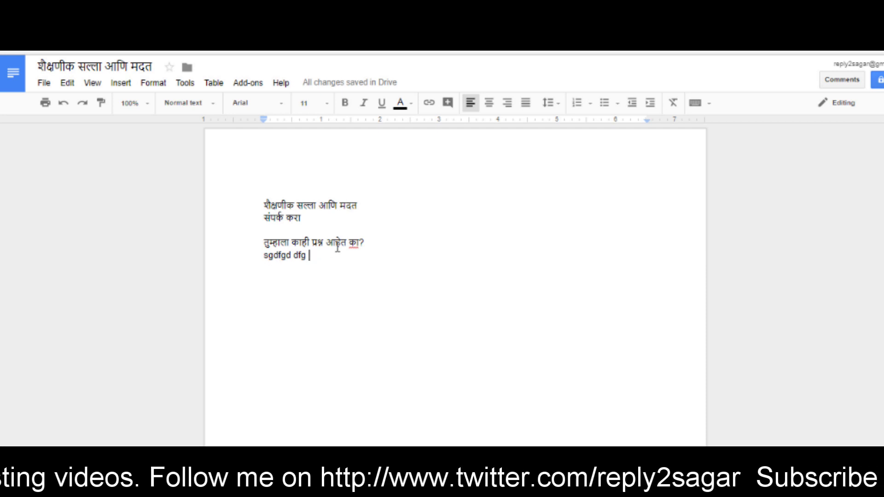
key(Up)
key(Up)
drag(264, 218, 299, 217)
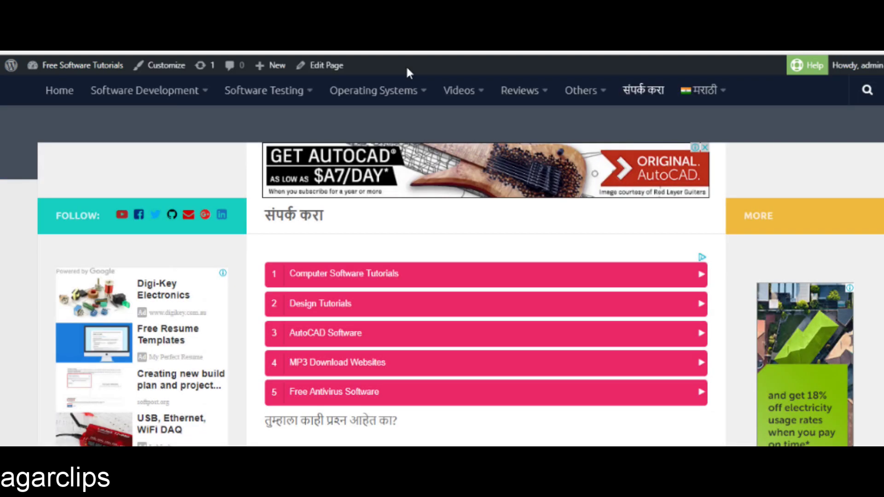
Step: Preview the live Marathi Contact Us page and its मराठी language switcher
mouse_move(700, 88)
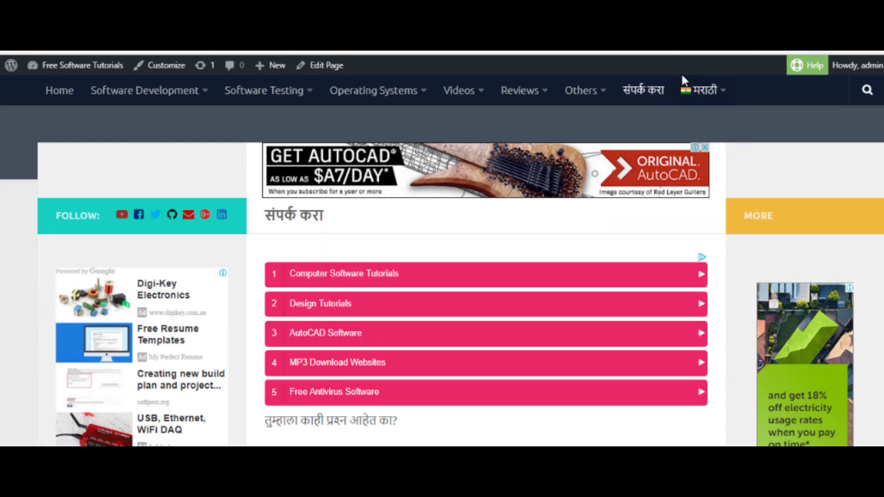
mouse_move(719, 105)
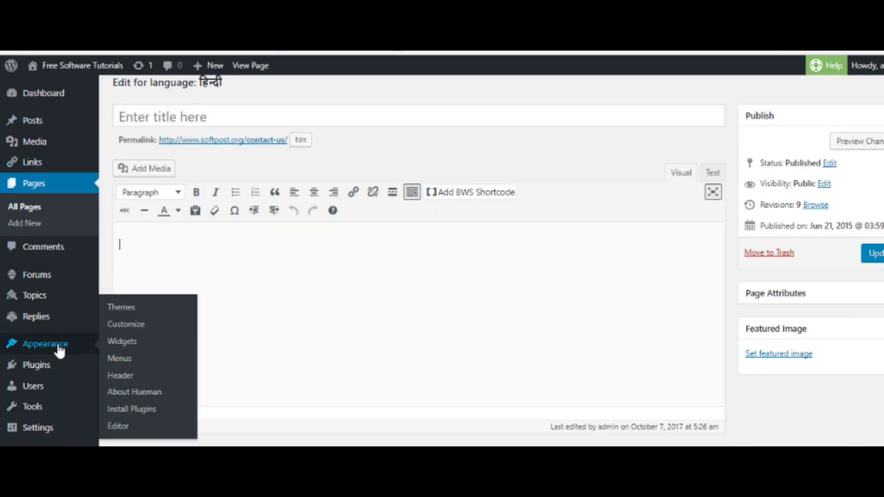
scroll(63, 317, down, 3)
Step: Go to Appearance > Menus and confirm leaving the unsaved page editor
mouse_move(63, 318)
click(126, 358)
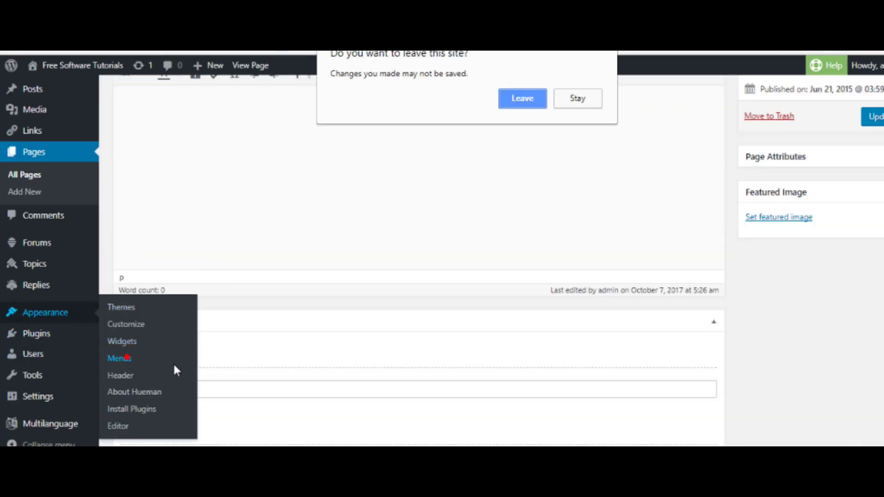
click(539, 103)
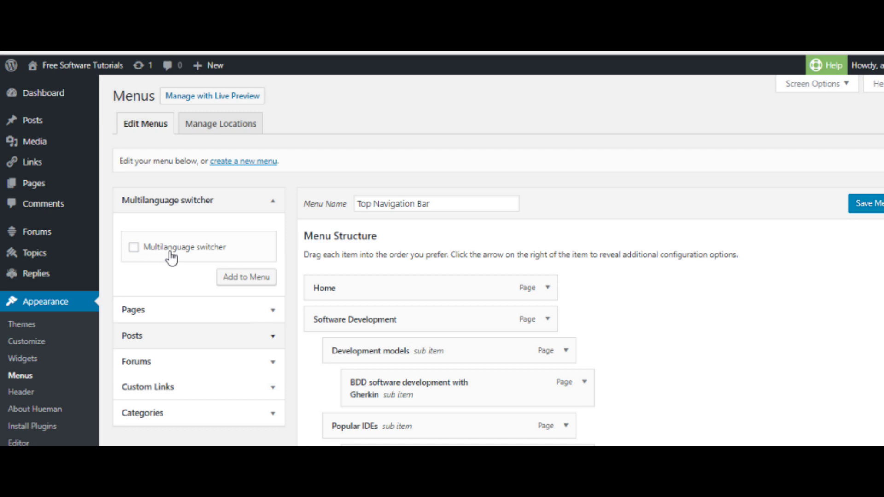
Step: Tick and untick the Multilanguage switcher, then view the live page's मराठी menu item
click(132, 246)
click(134, 248)
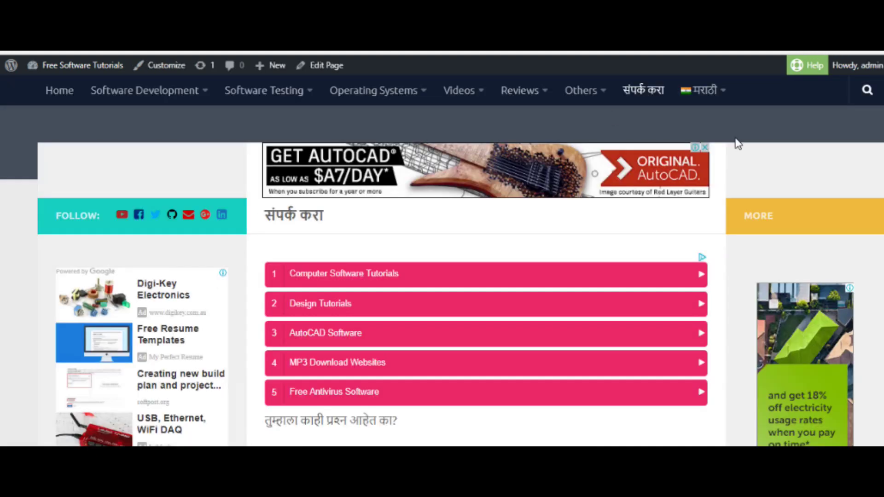
mouse_move(711, 96)
scroll(474, 352, down, 4)
scroll(476, 355, up, 4)
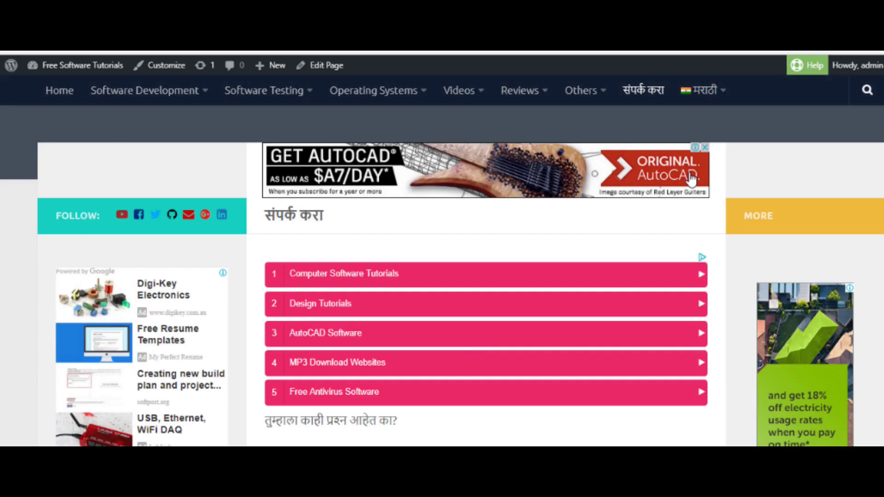